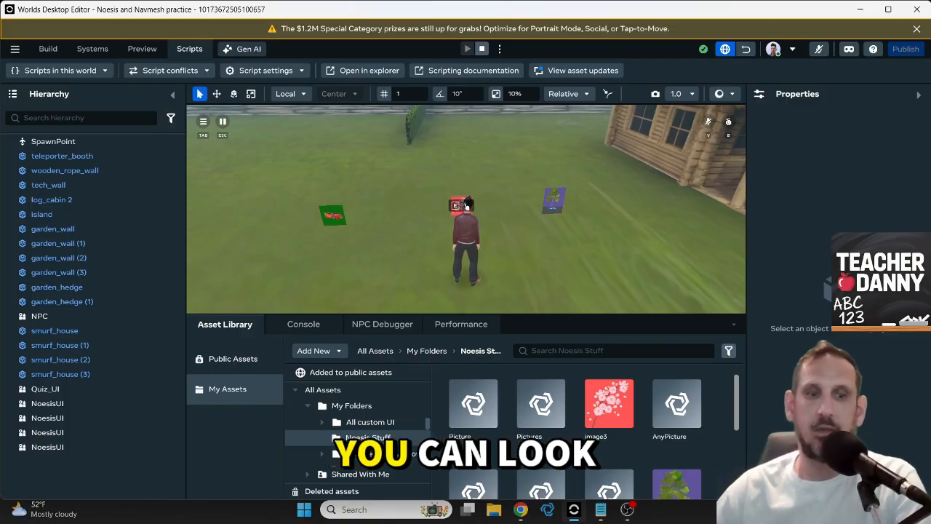
Interact with the picture panel in front of the avatar, and stop the world preview
{"action": "key", "text": "e"}
{"action": "key", "text": "e"}
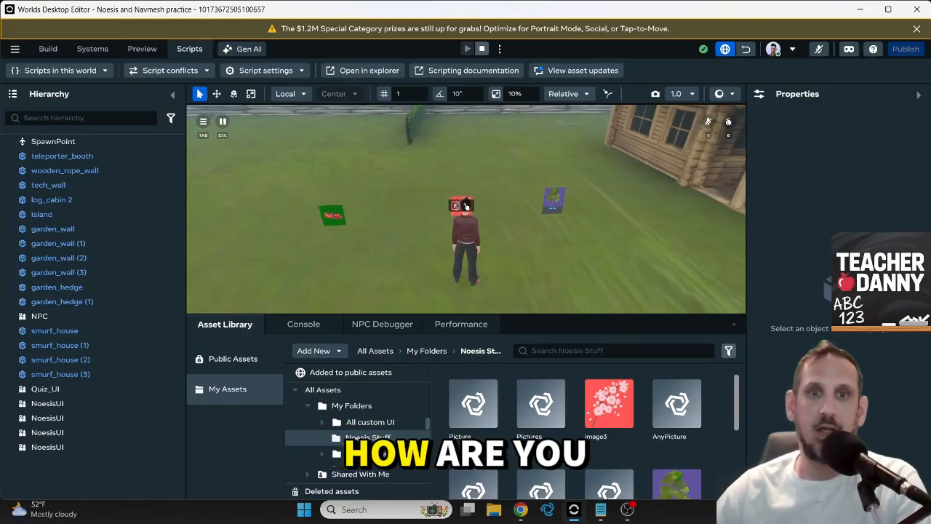
{"action": "left_click", "coordinate": [482, 49]}
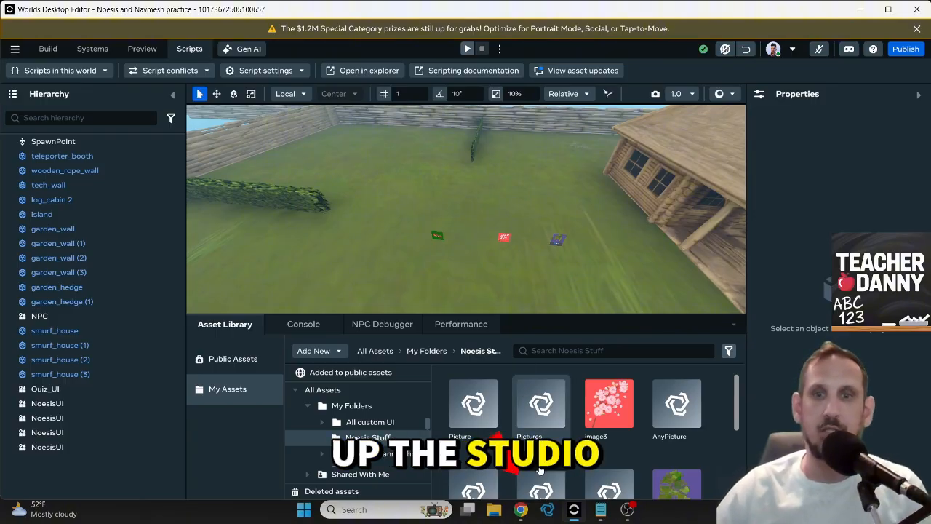
Switch to Noesis Studio, start a new project, and create a folder named Flower inside Desktop > Noesis Projects
{"action": "left_click", "coordinate": [547, 513]}
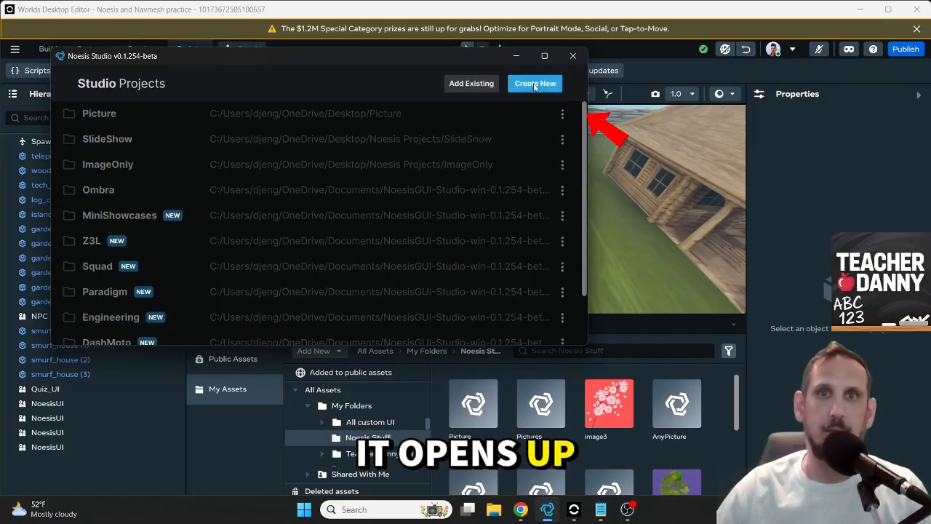
{"action": "left_click", "coordinate": [533, 83]}
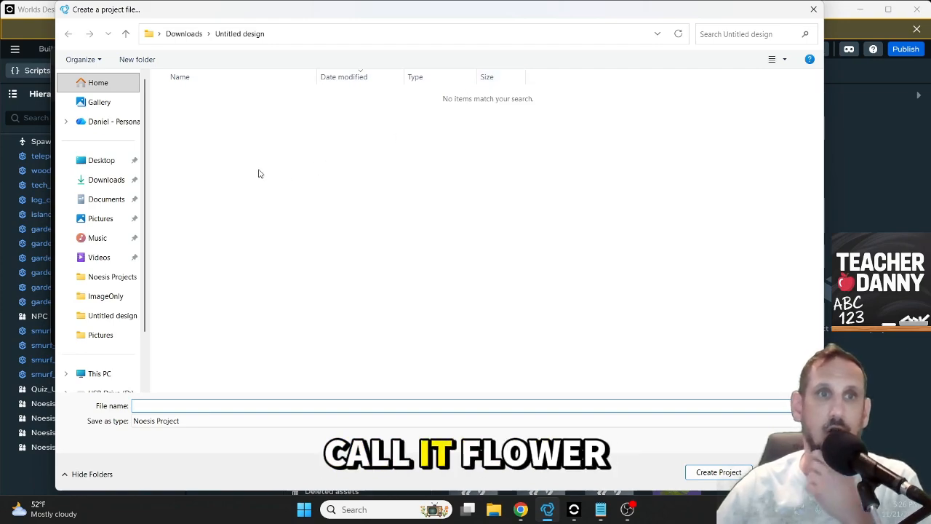
{"action": "left_click", "coordinate": [101, 169]}
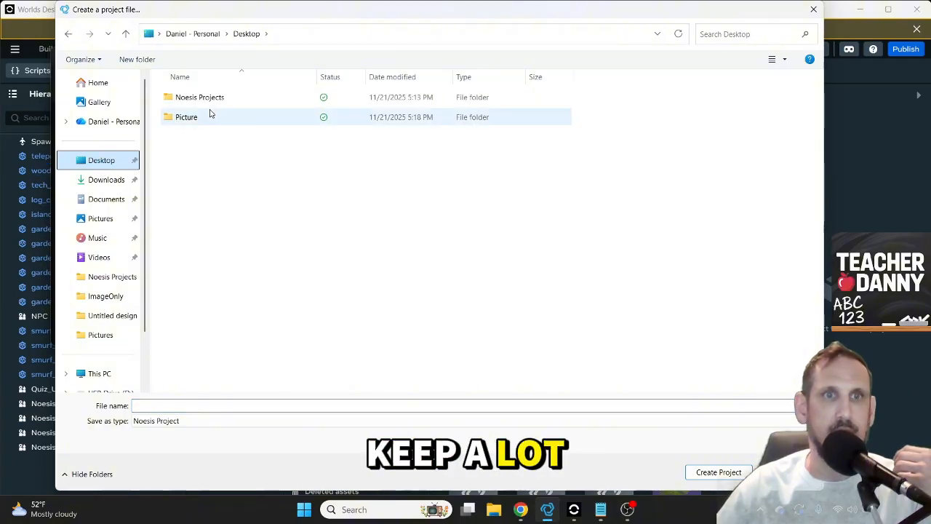
{"action": "left_click", "coordinate": [202, 100]}
{"action": "double_click", "coordinate": [202, 100]}
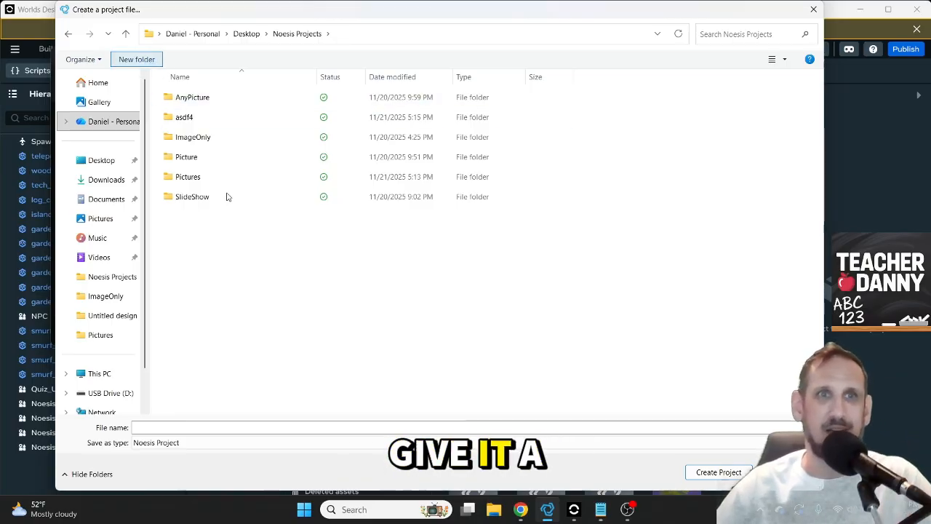
{"action": "type", "text": "1"}
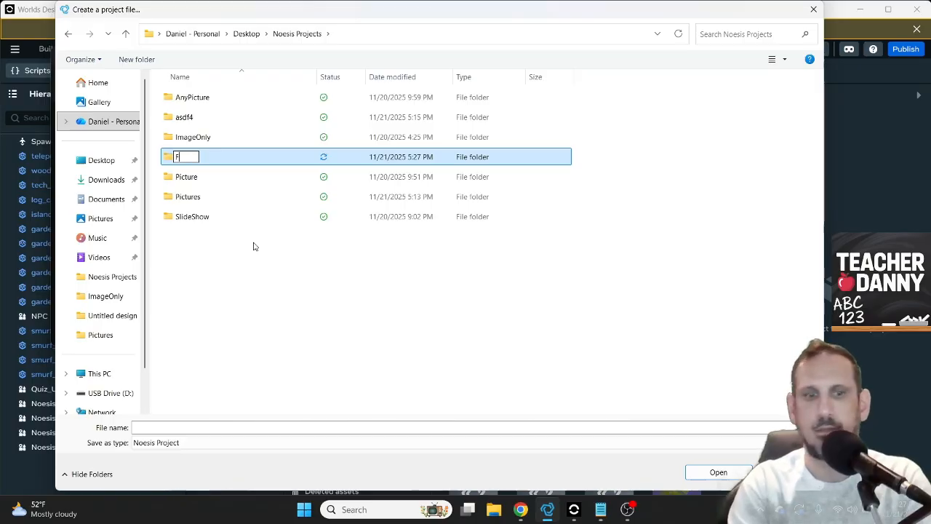
{"action": "key", "text": "Return"}
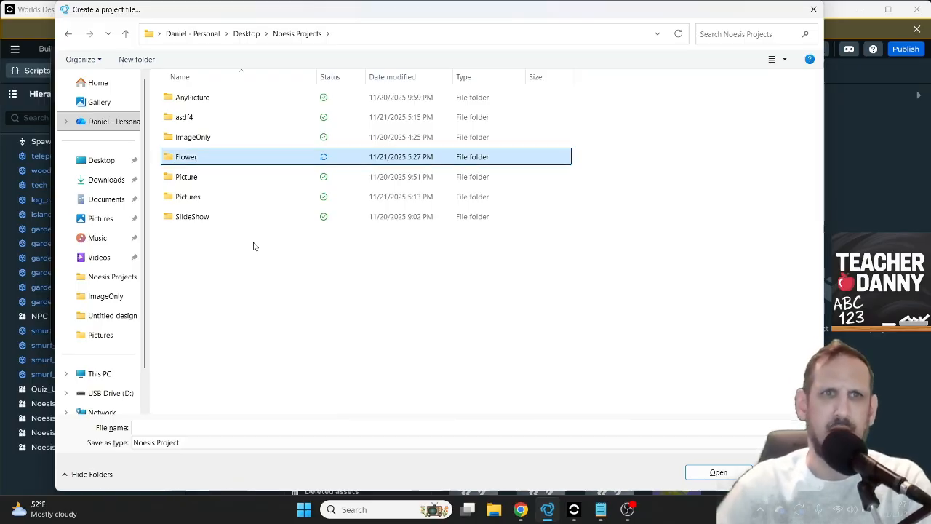
Create the project with the name Flower inside the new Flower folder
{"action": "double_click", "coordinate": [213, 156]}
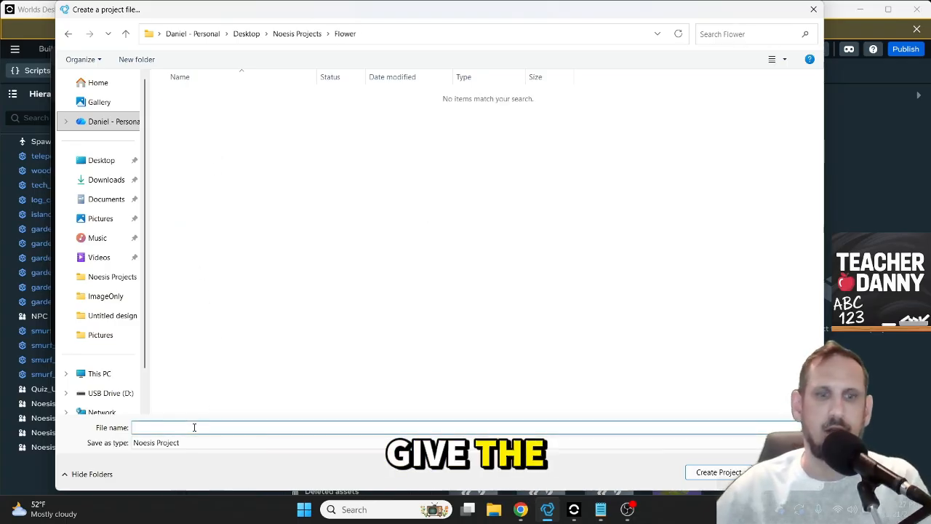
{"action": "type", "text": "Fl"}
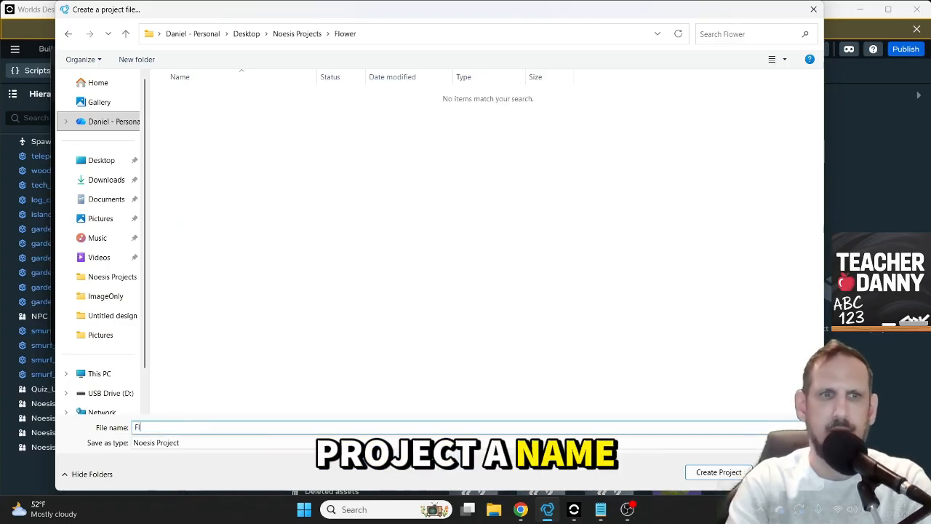
{"action": "type", "text": "ower"}
{"action": "key", "text": "Return"}
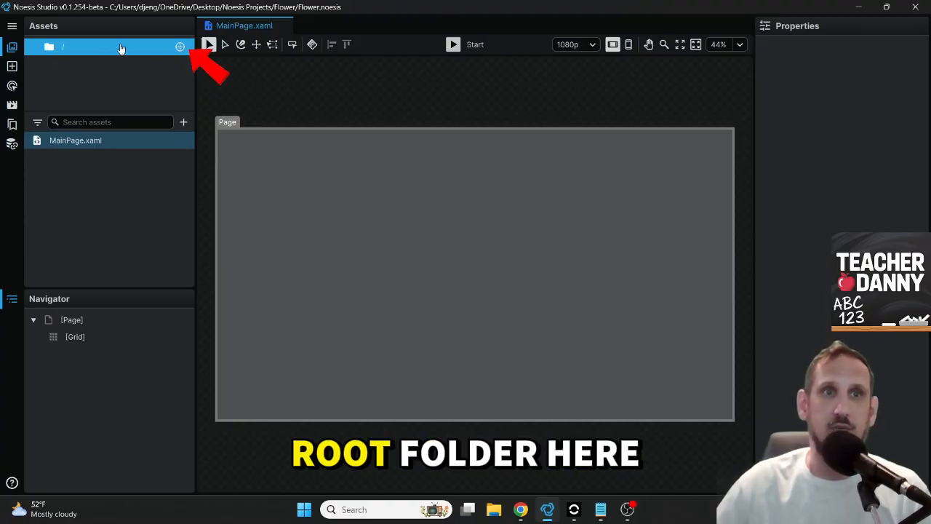
Import the flowers PNG image from the Desktop into the project's root asset folder
{"action": "left_click", "coordinate": [179, 47]}
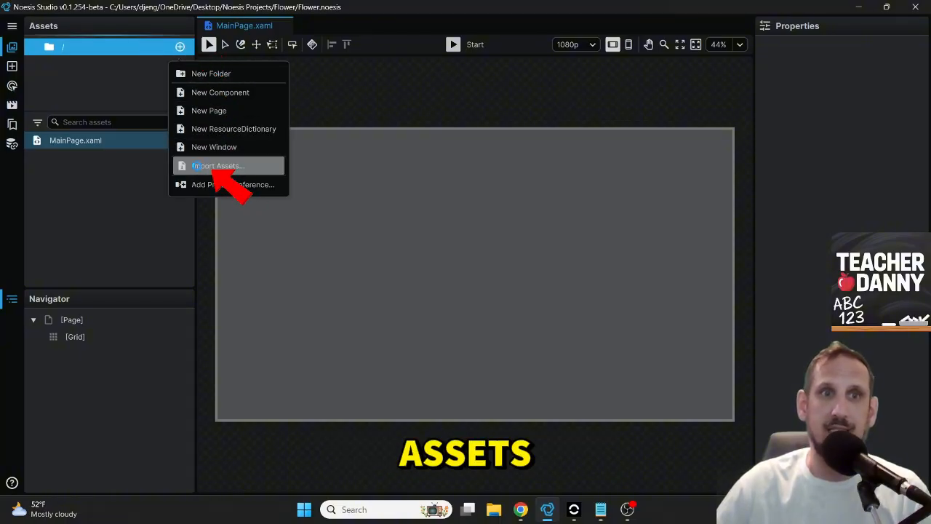
{"action": "left_click", "coordinate": [197, 166]}
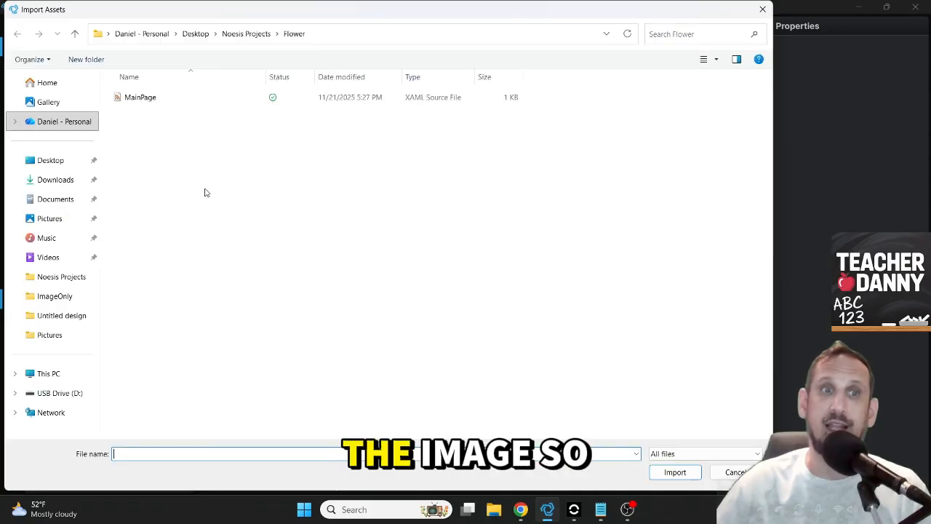
{"action": "left_click", "coordinate": [54, 169]}
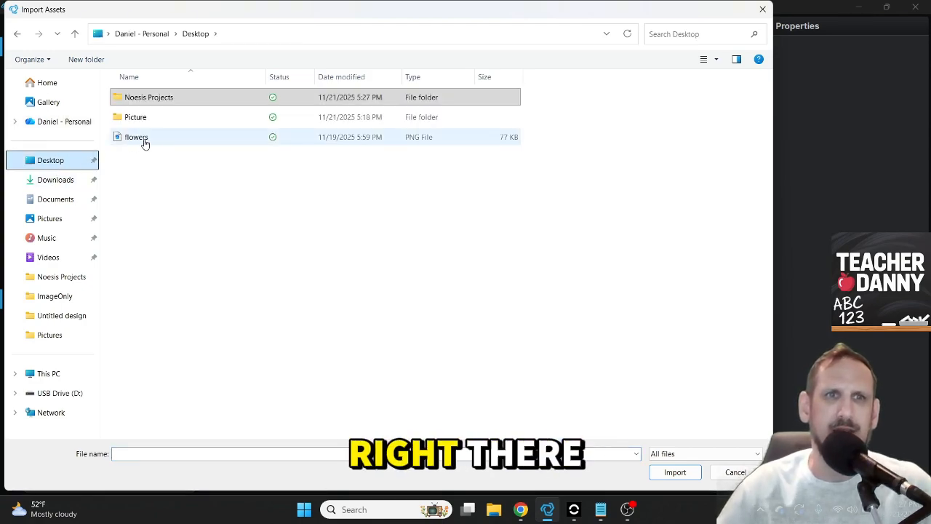
{"action": "double_click", "coordinate": [142, 138]}
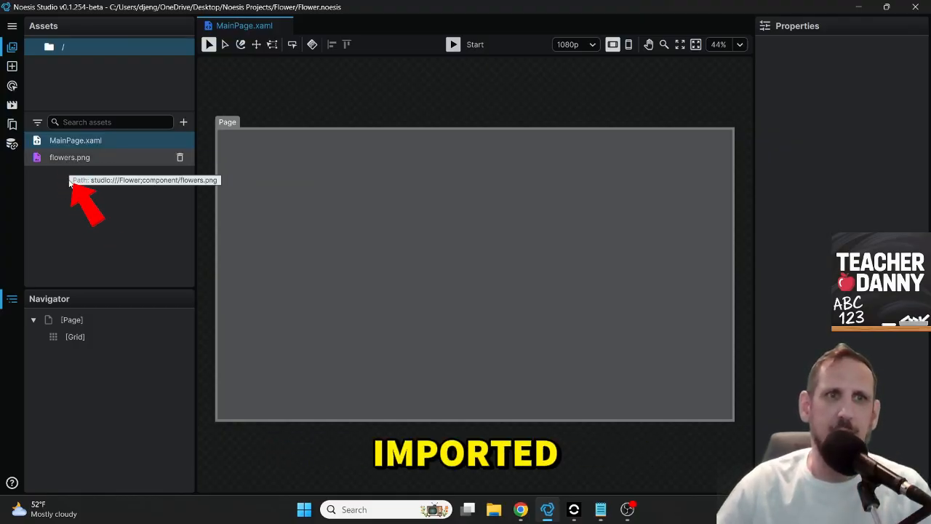
Place flowers.png as an image inside the page's Grid
{"action": "left_click_drag", "start_coordinate": [80, 164], "coordinate": [69, 350]}
{"action": "left_click", "coordinate": [55, 355]}
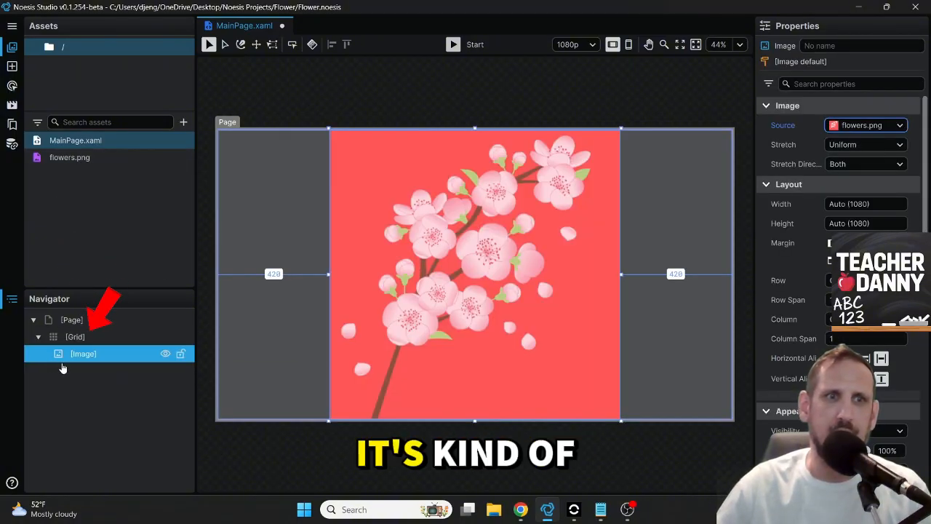
{"action": "left_click", "coordinate": [682, 238]}
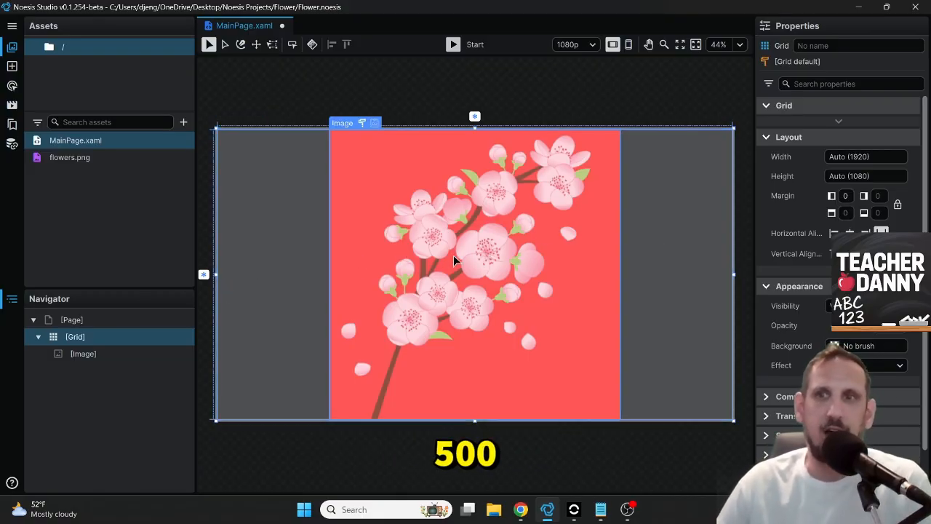
Set the Page's width and height to 500 each
{"action": "left_click", "coordinate": [101, 323]}
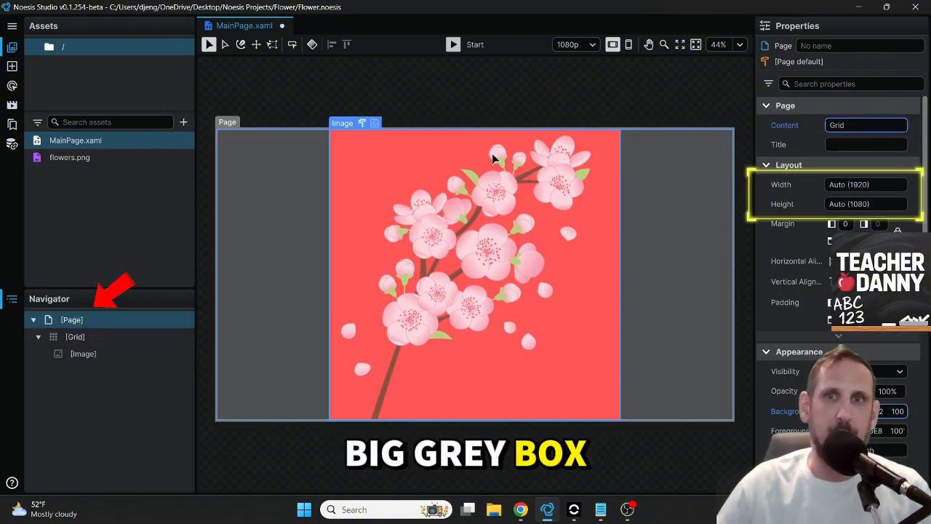
{"action": "left_click", "coordinate": [887, 187]}
{"action": "type", "text": "500"}
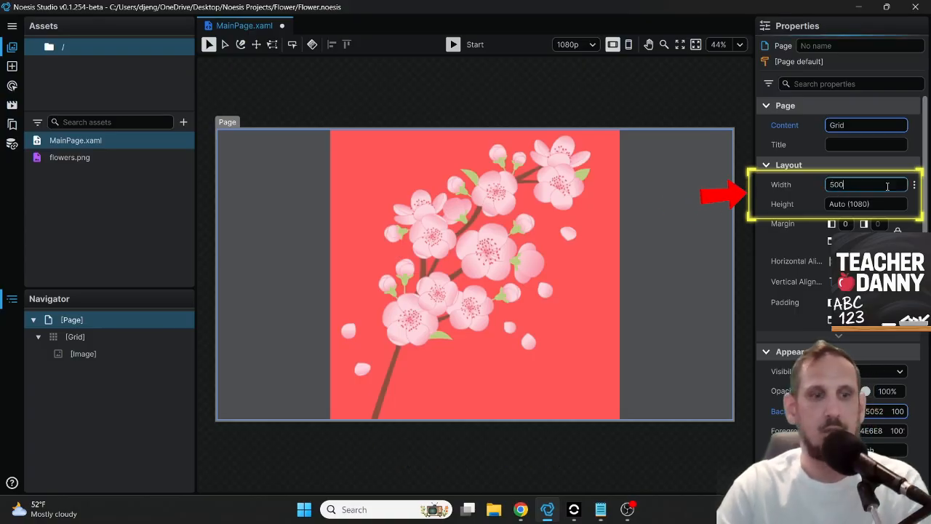
{"action": "key", "text": "Tab"}
{"action": "type", "text": "5"}
{"action": "key", "text": "Tab"}
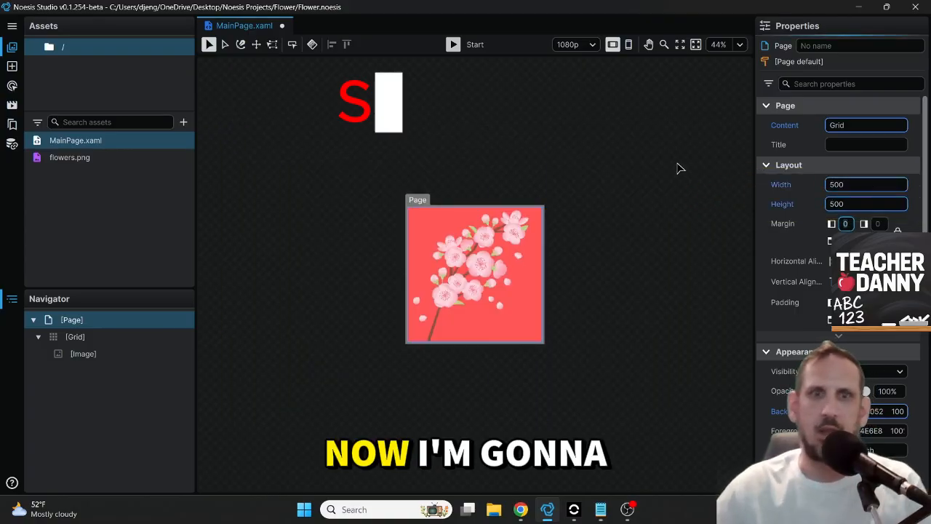
Save MainPage.xaml
{"action": "key", "text": "ctrl+s"}
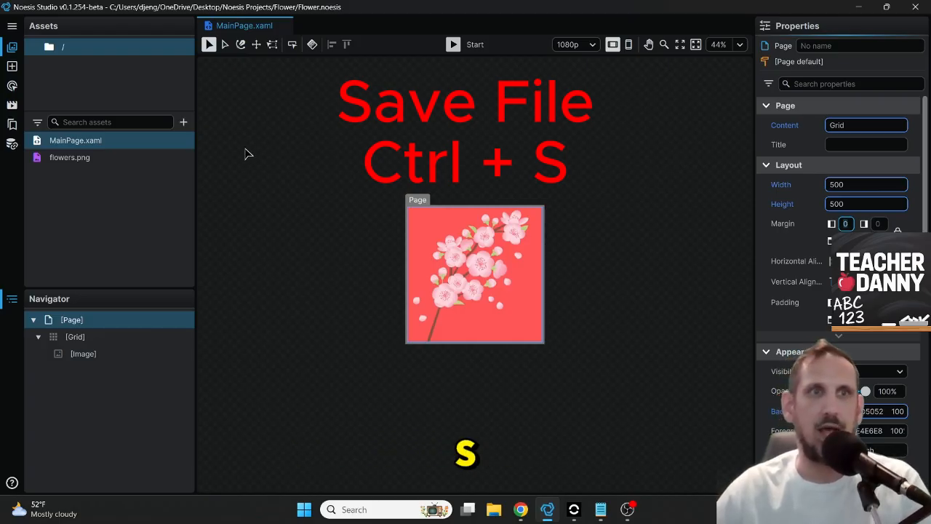
{"action": "left_click", "coordinate": [12, 25]}
{"action": "left_click", "coordinate": [28, 49]}
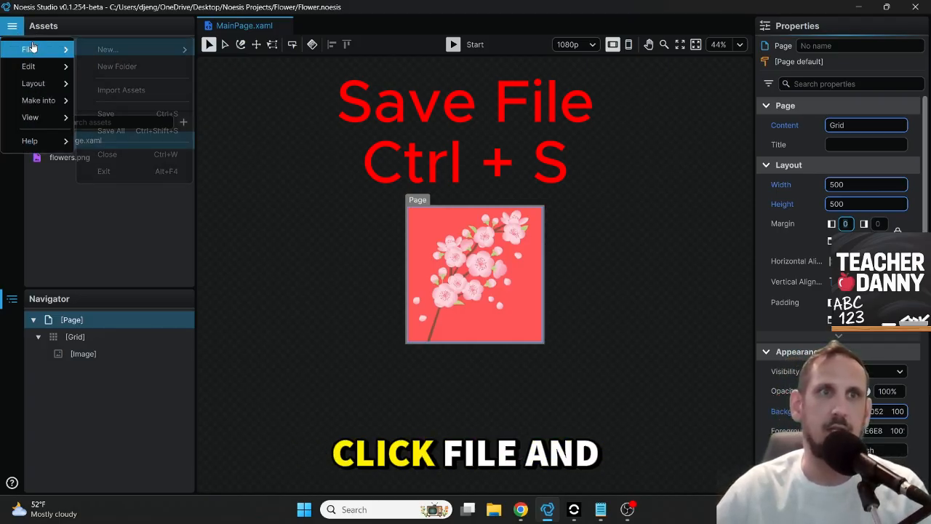
{"action": "left_click", "coordinate": [297, 115]}
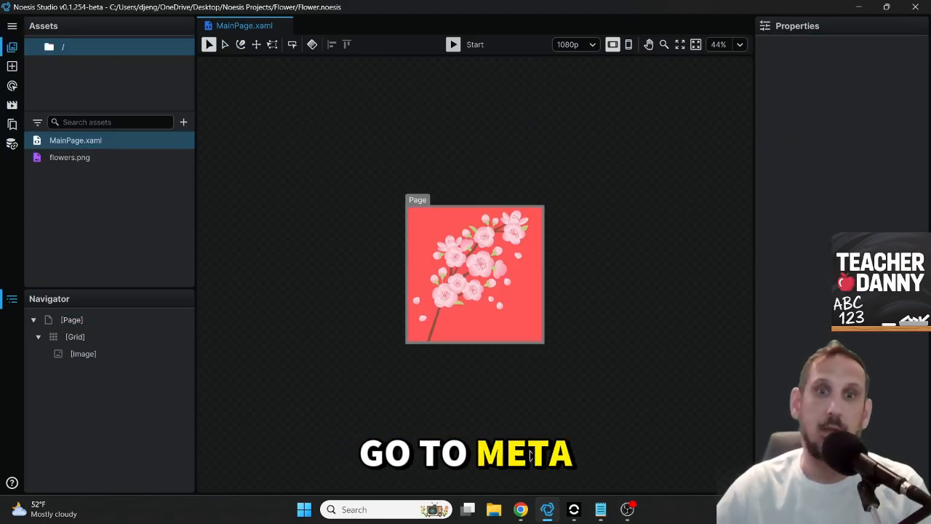
Switch to the Worlds Desktop Editor and import Flower.noesis from Desktop > Noesis Projects > Flower as a Noesis Project asset in Noesis Stuff
{"action": "left_click", "coordinate": [574, 509]}
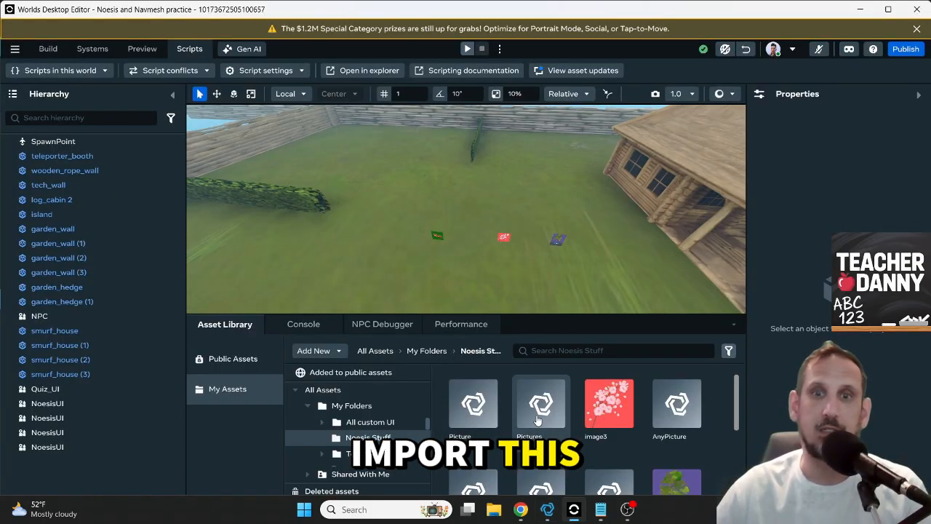
{"action": "left_click", "coordinate": [325, 371]}
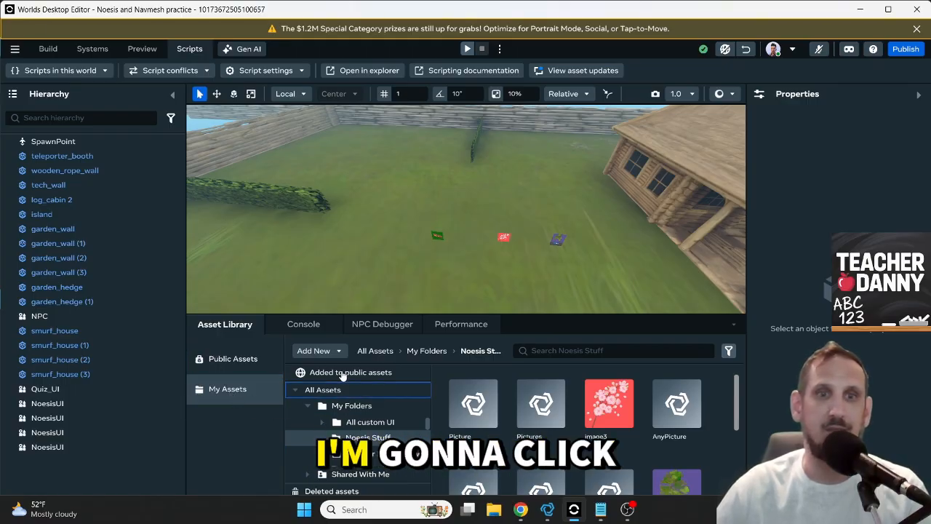
{"action": "left_click", "coordinate": [315, 351]}
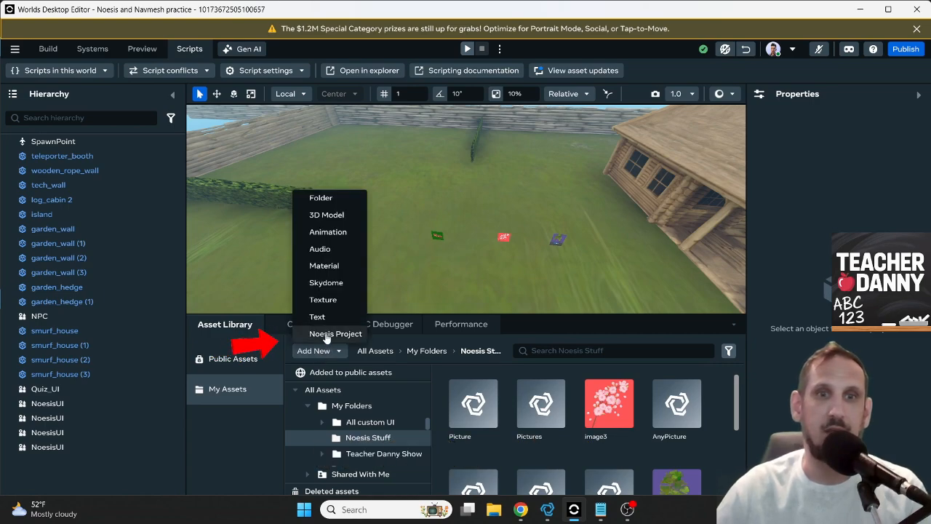
{"action": "left_click", "coordinate": [326, 336]}
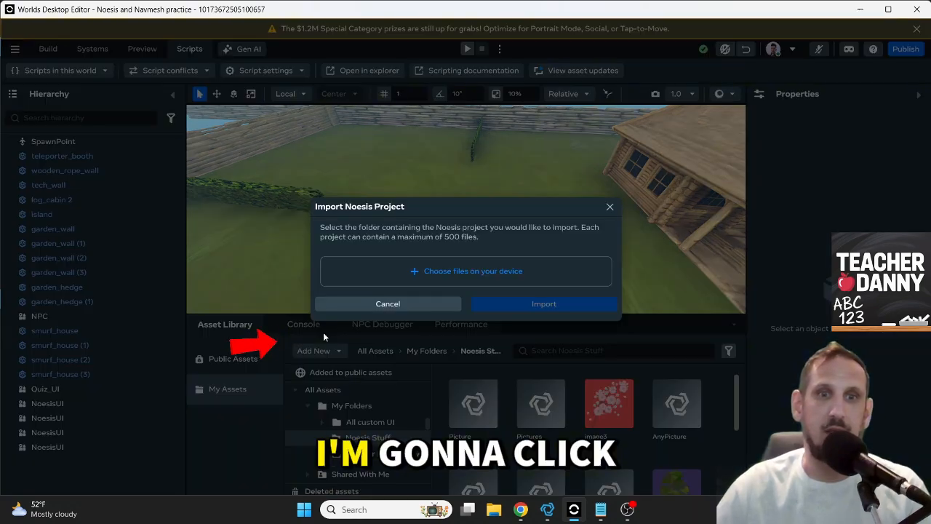
{"action": "left_click", "coordinate": [447, 273]}
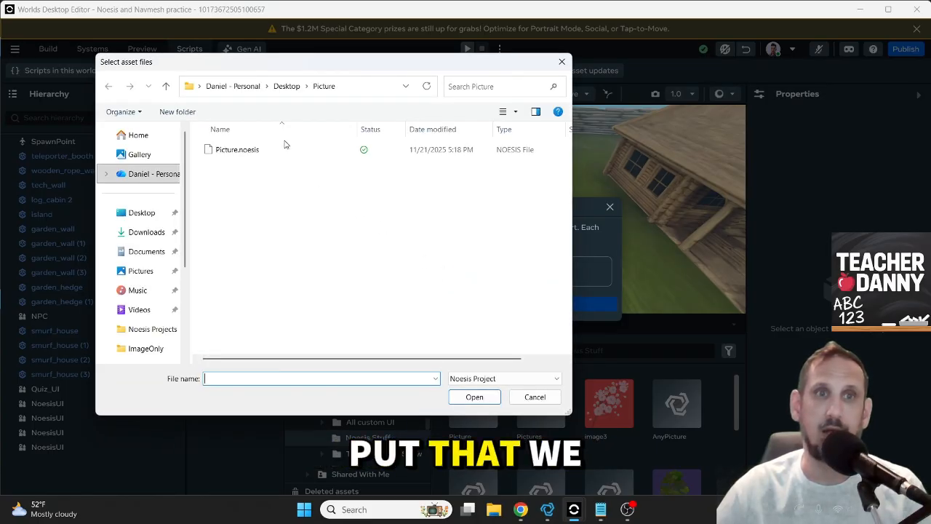
{"action": "left_click", "coordinate": [287, 86]}
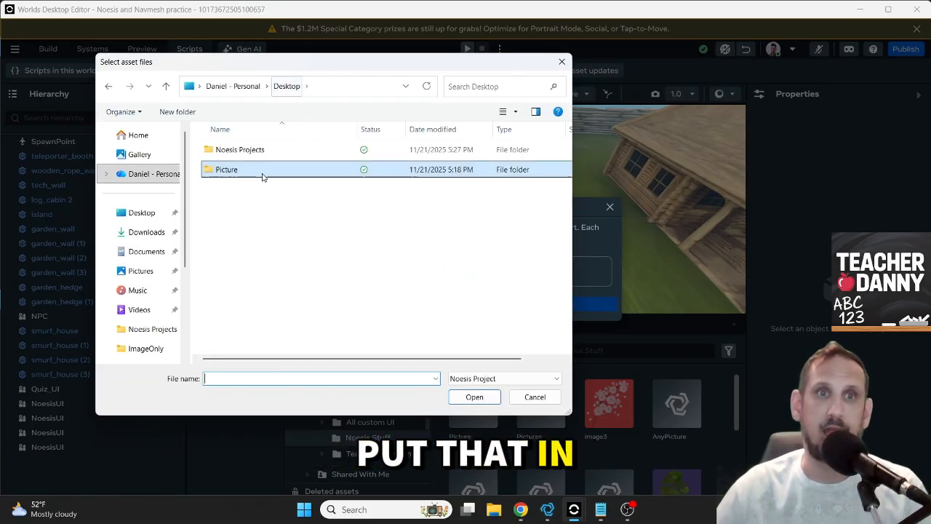
{"action": "left_click", "coordinate": [248, 150]}
{"action": "double_click", "coordinate": [249, 150]}
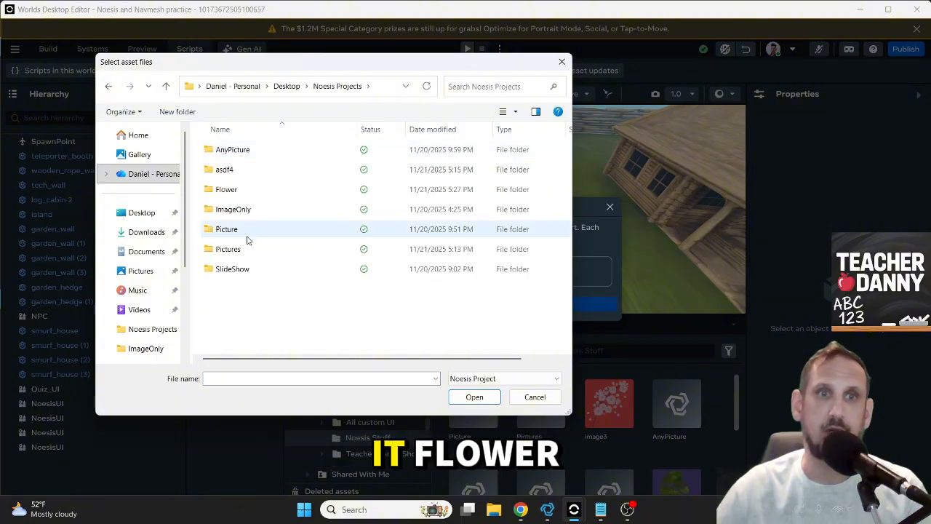
{"action": "double_click", "coordinate": [235, 191]}
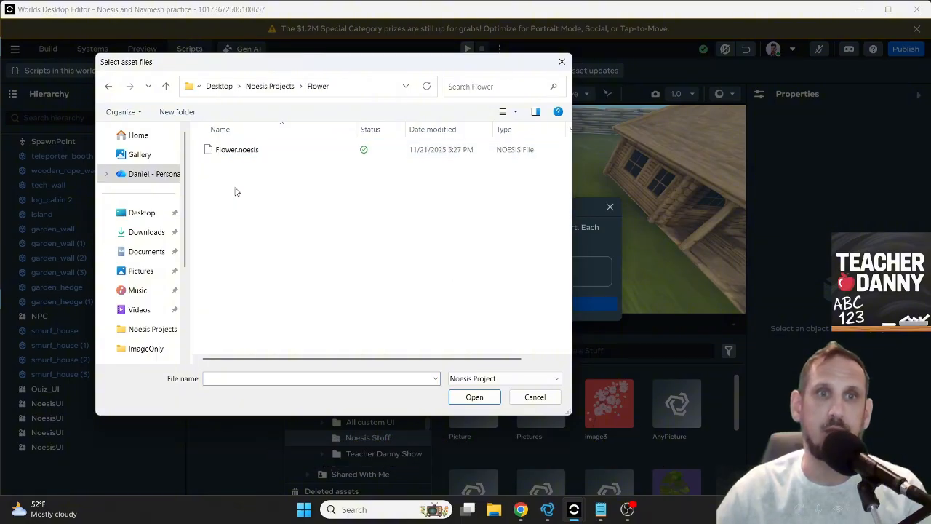
{"action": "double_click", "coordinate": [234, 150]}
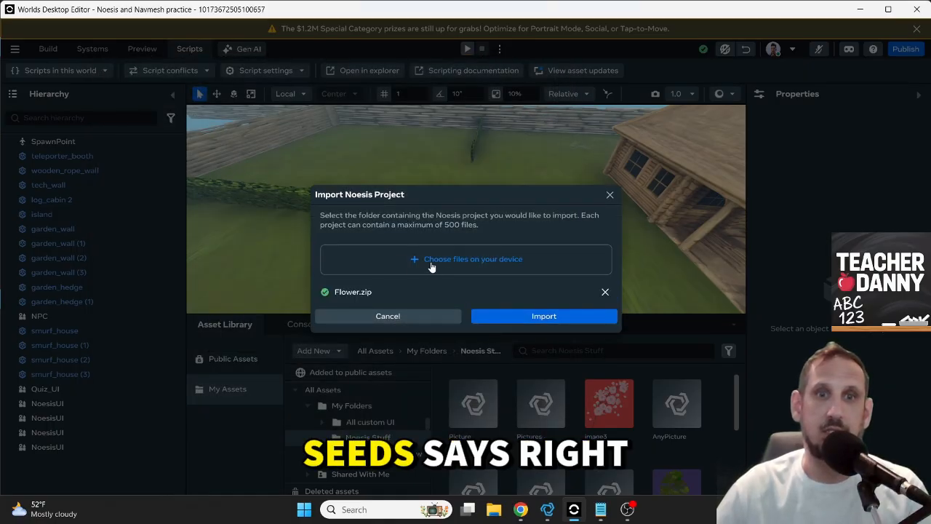
{"action": "left_click", "coordinate": [488, 317]}
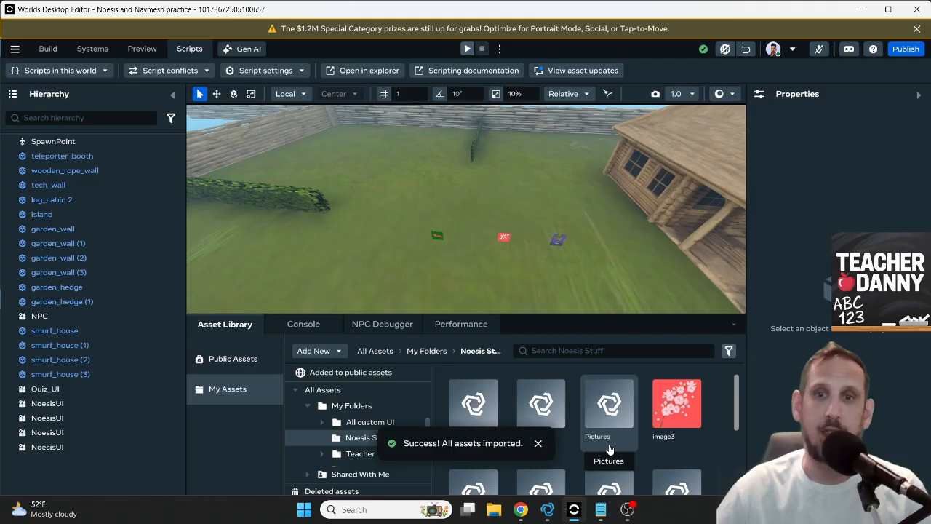
Dismiss the import notification and show the details of the imported Flower asset
{"action": "left_click", "coordinate": [537, 443]}
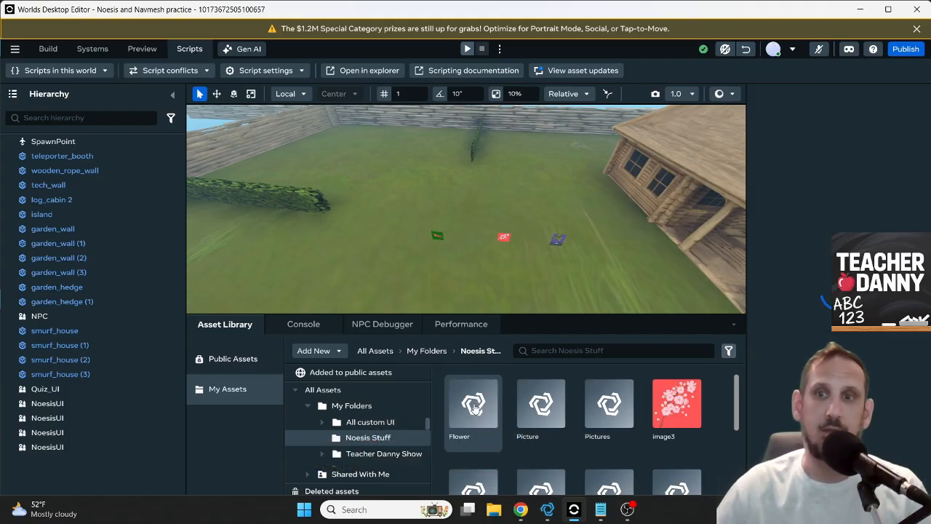
{"action": "left_click", "coordinate": [473, 408]}
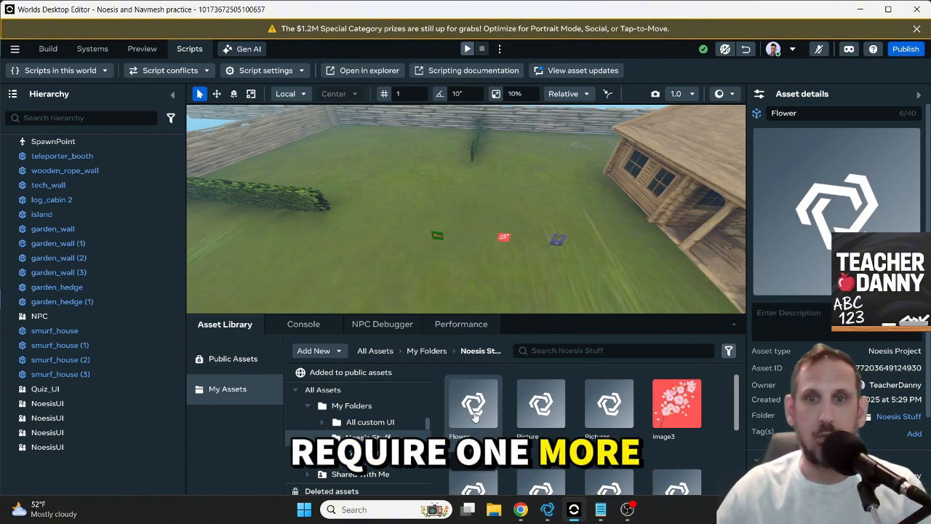
Place the Flower asset on the grass near the hedge, with MainPage.xaml as its Root XAML, and frame it
{"action": "left_click_drag", "start_coordinate": [474, 416], "coordinate": [372, 242]}
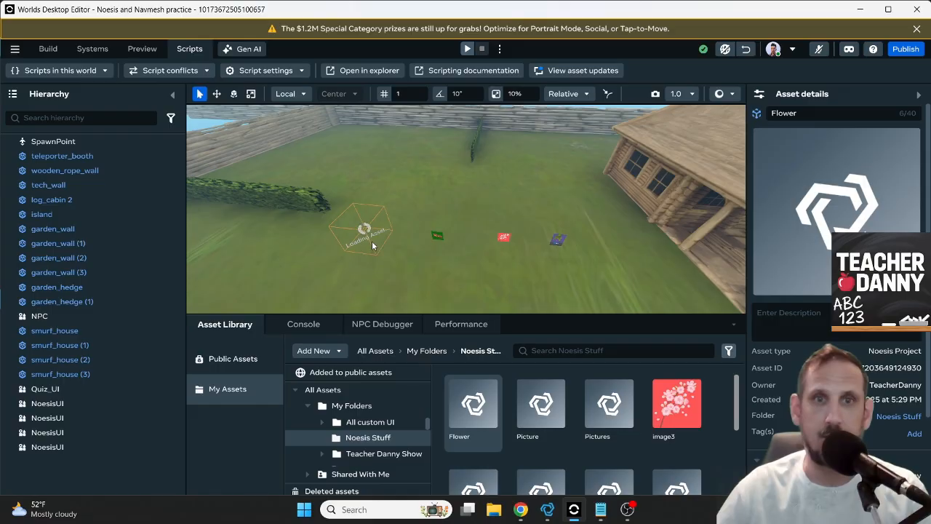
{"action": "key", "text": "f"}
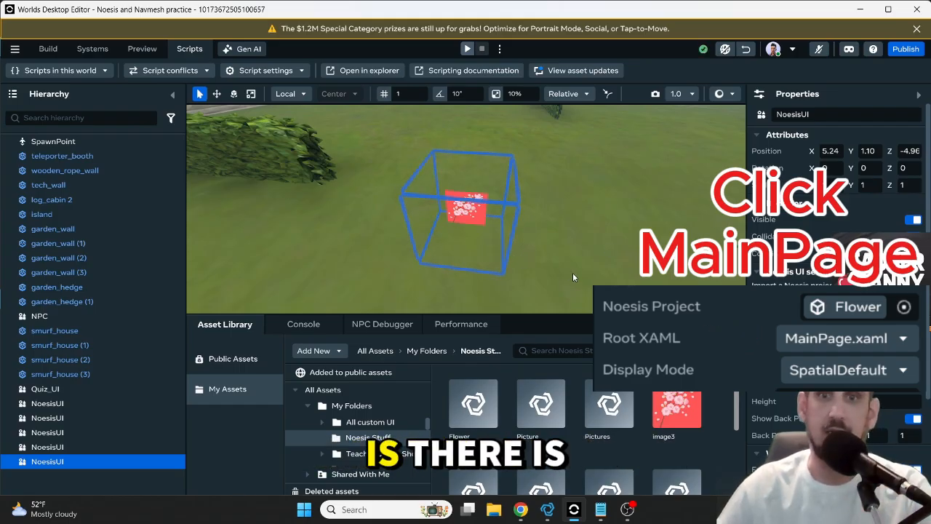
{"action": "scroll", "coordinate": [565, 268], "scroll_direction": "down", "scroll_amount": 3}
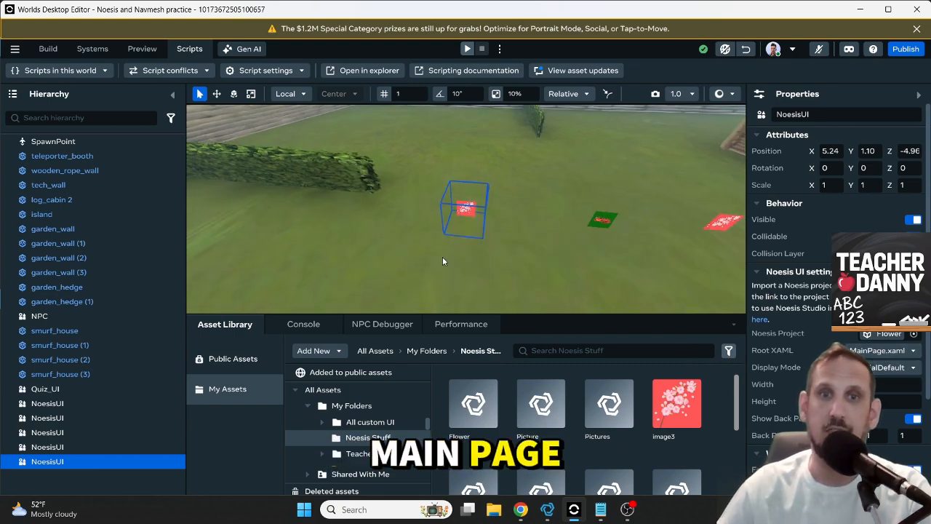
Preview the world from a spot beside the new Flower panel and view the panel up close with the avatar
{"action": "right_click", "coordinate": [455, 286]}
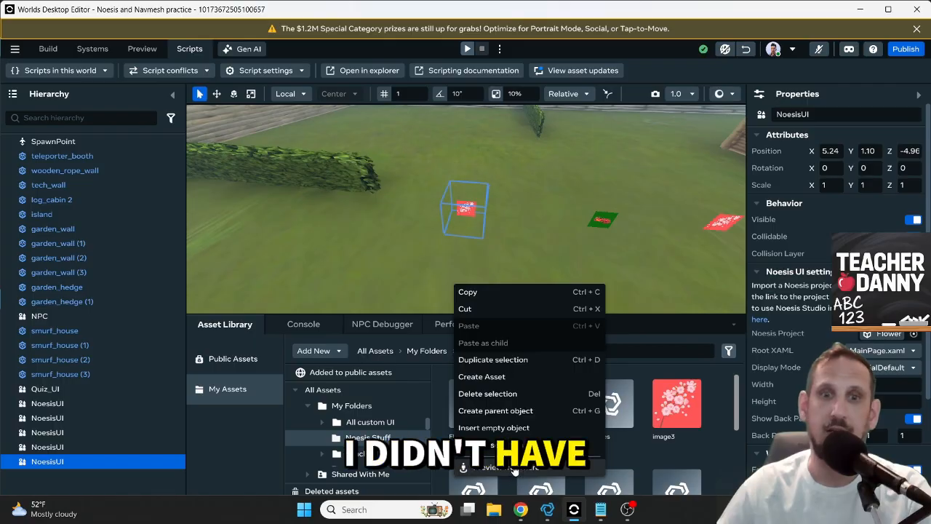
{"action": "left_click", "coordinate": [467, 49]}
{"action": "key", "text": "w"}
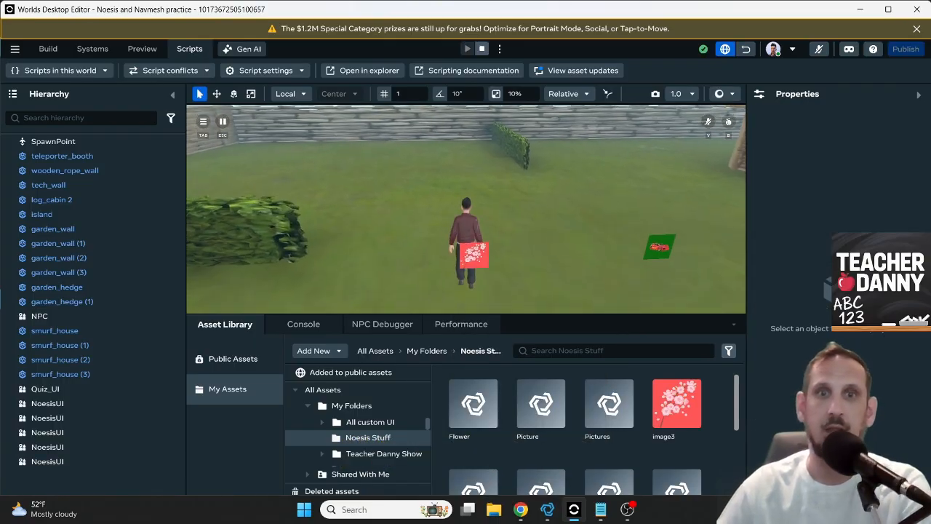
{"action": "key", "text": "s"}
{"action": "key", "text": "e"}
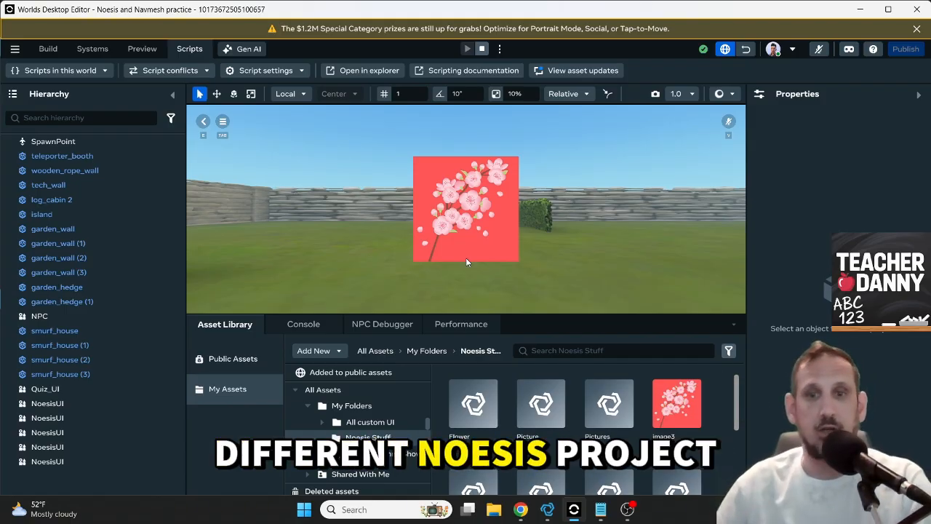
Switch to Noesis Studio with the Flower project
{"action": "left_click", "coordinate": [554, 512]}
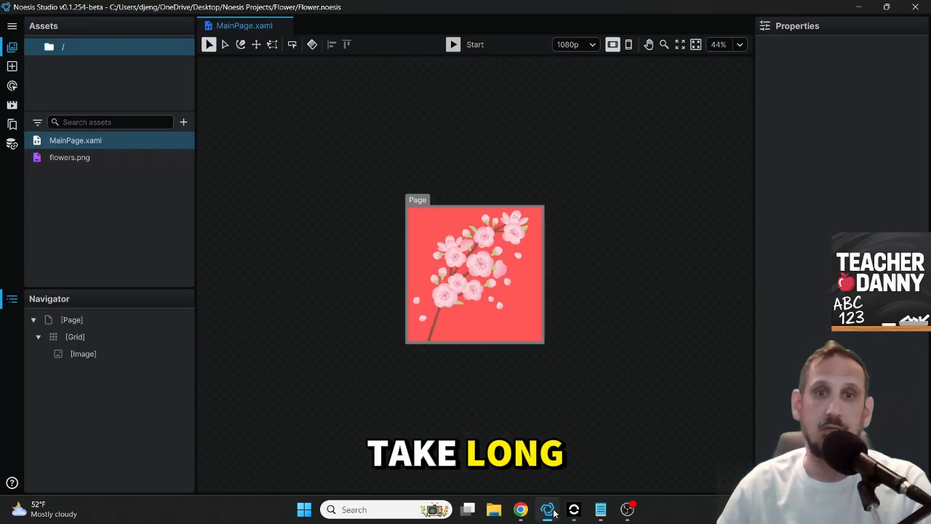